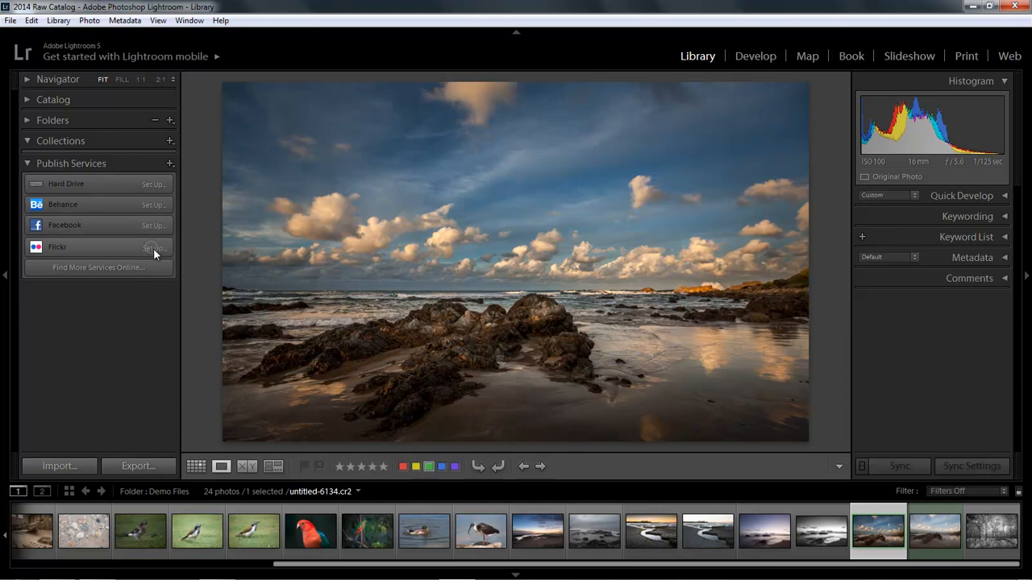
- Start setting up the Flickr publish service and enter "Flickr" as its description
click(153, 248)
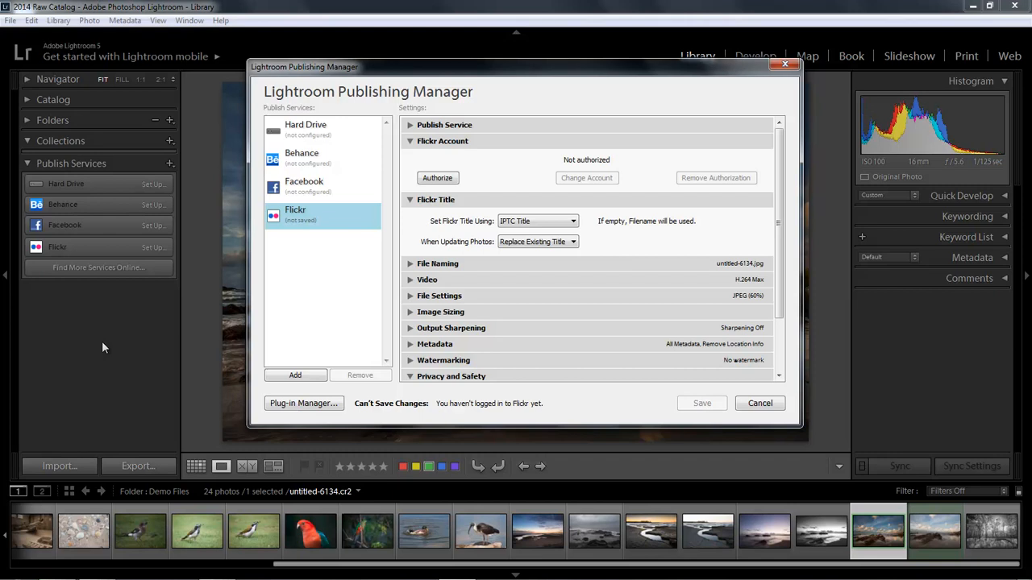
click(410, 126)
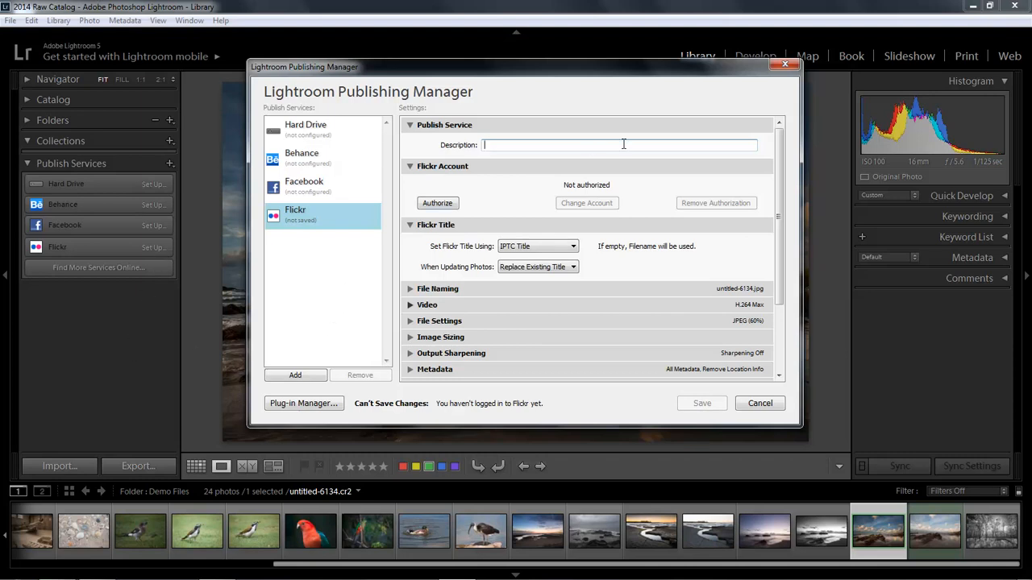
text(Flickr)
click(411, 125)
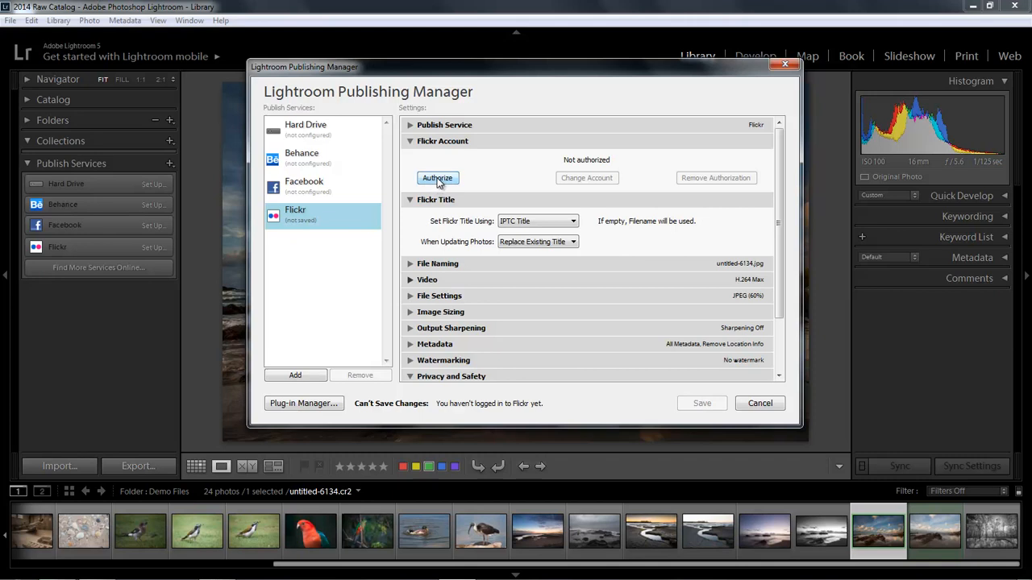
- Start the Flickr account authorization and sign in to the Yahoo account in the maximized browser window
click(437, 178)
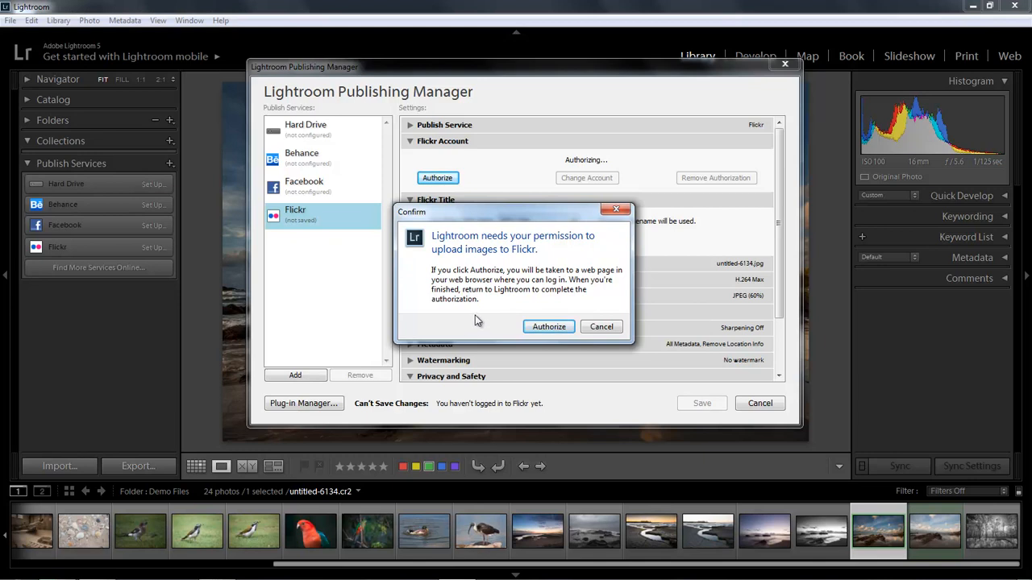
click(546, 328)
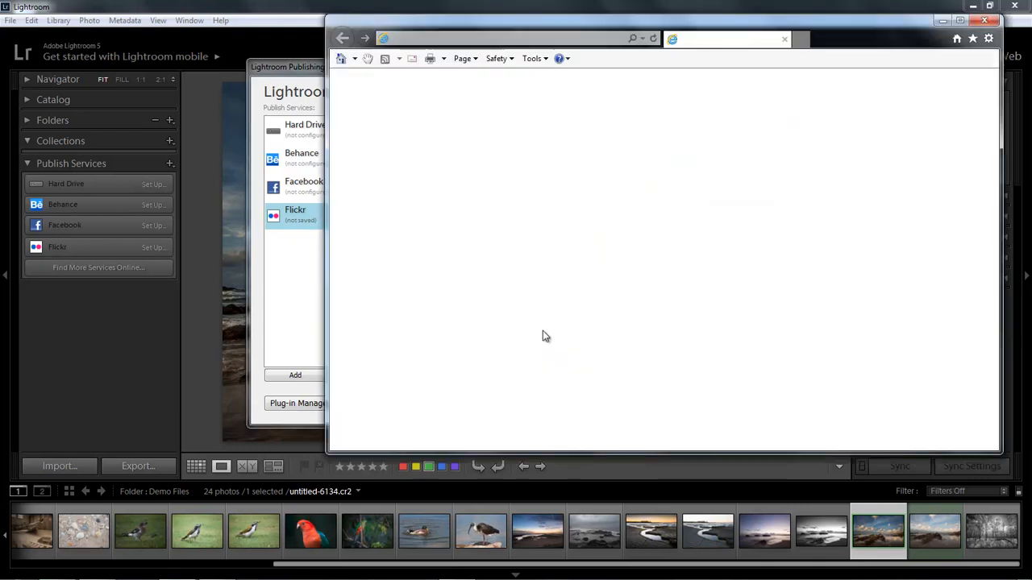
click(960, 21)
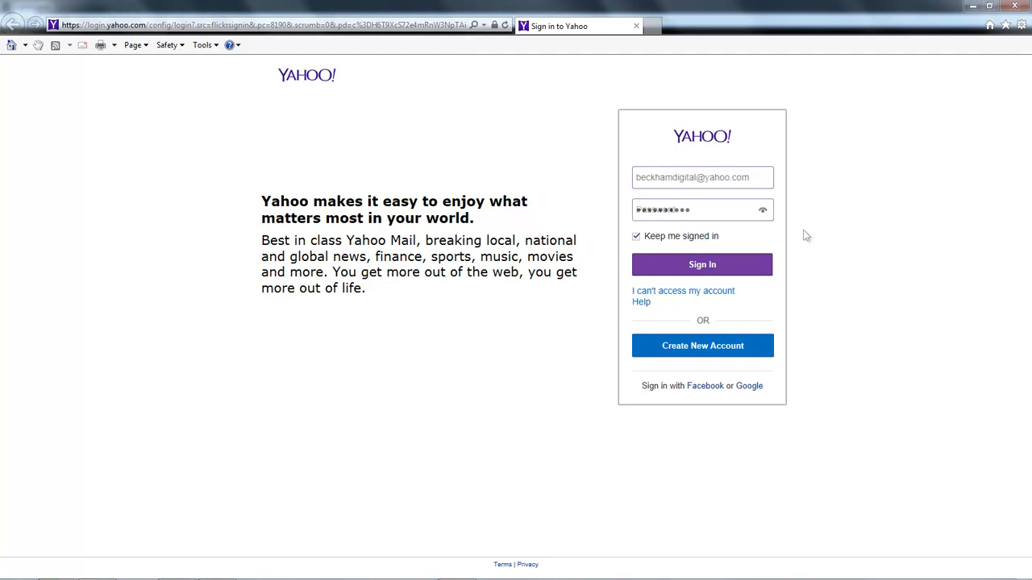
click(695, 272)
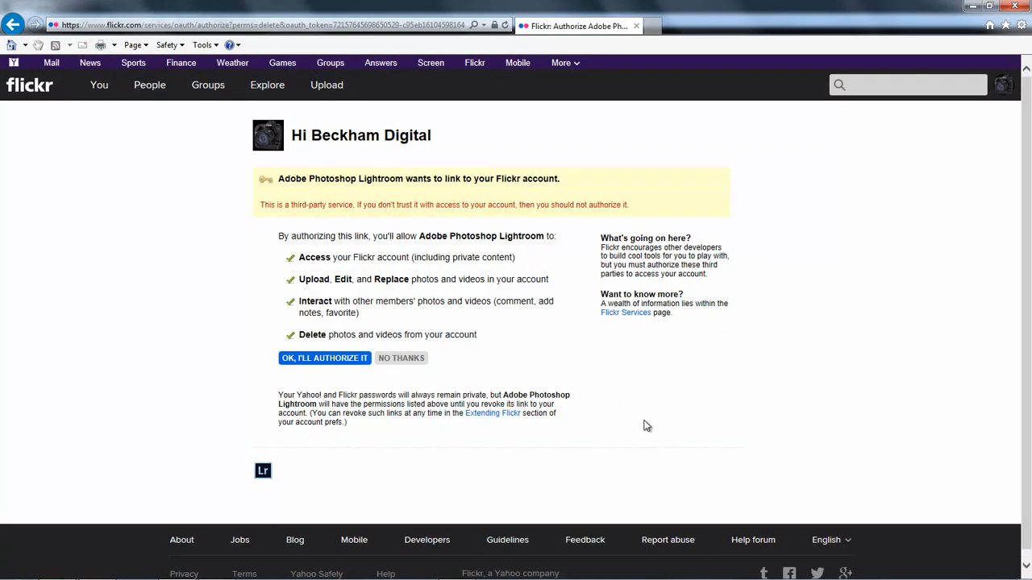
- Authorize Adobe Photoshop Lightroom to access the Flickr account, dismiss the catalog conflict dialog, and complete the authorization in Lightroom
click(315, 360)
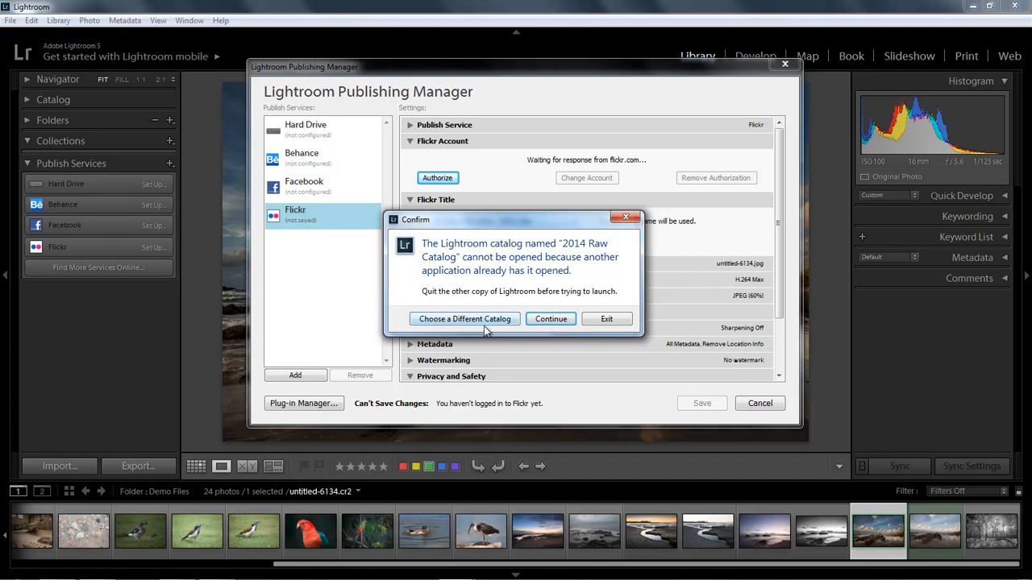
click(552, 323)
click(606, 321)
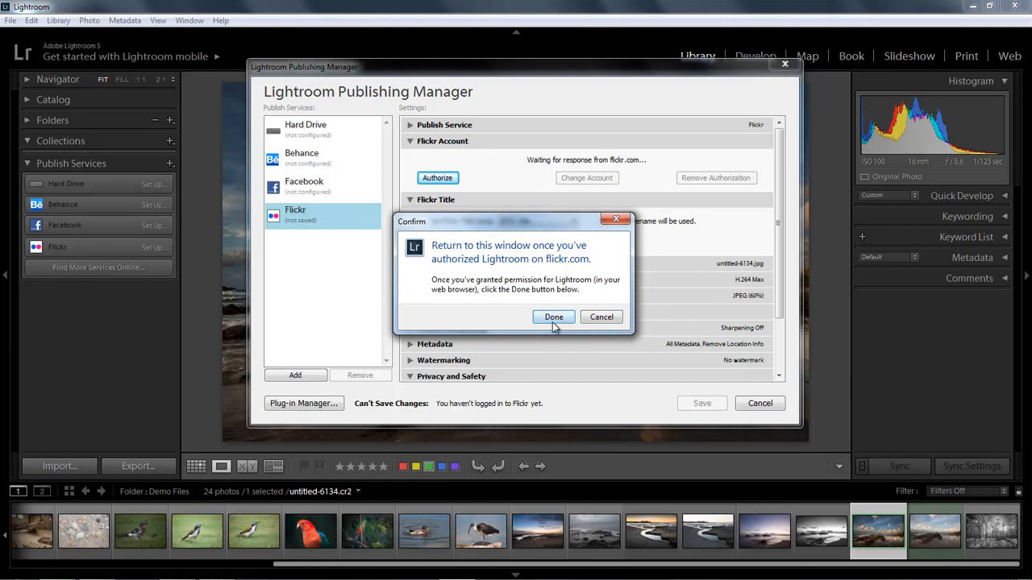
click(552, 318)
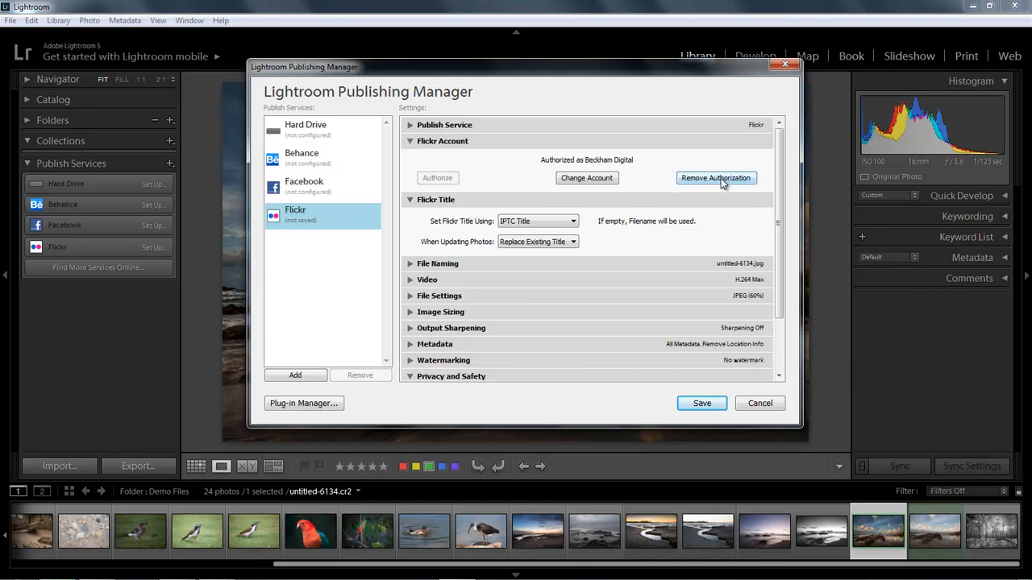
- Set the Flickr title to use Filename and review the File Naming settings
click(409, 142)
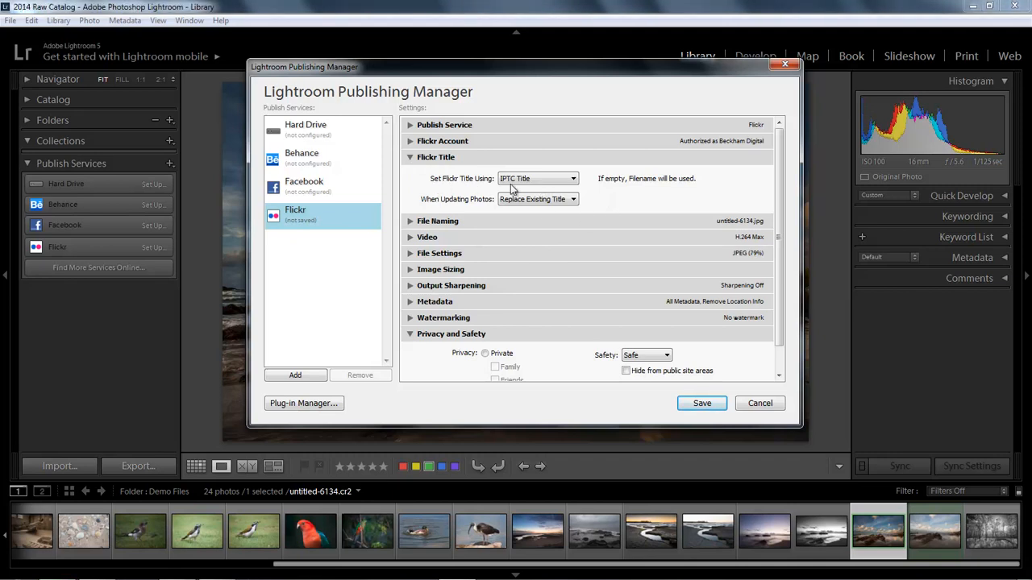
click(574, 182)
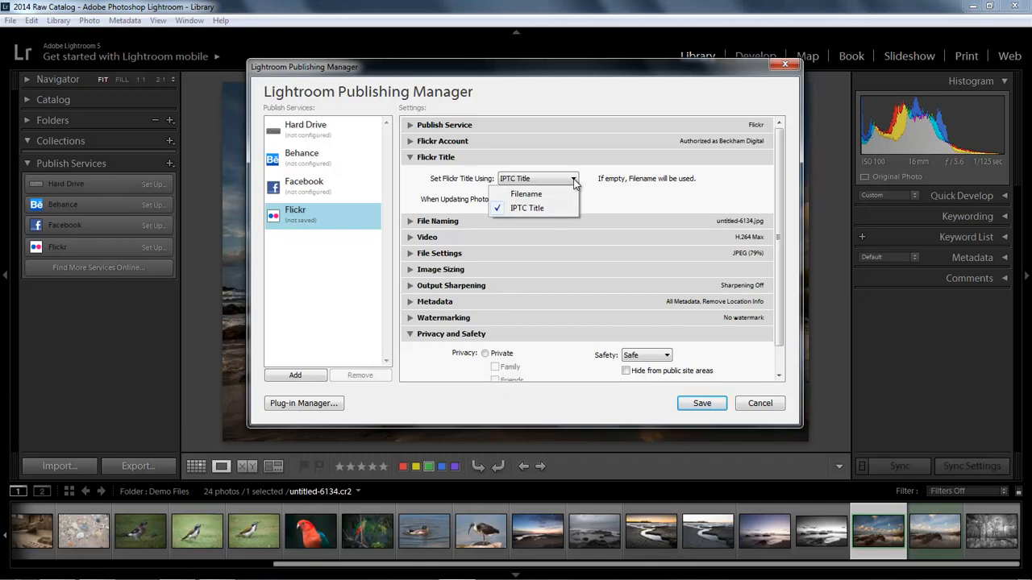
click(528, 191)
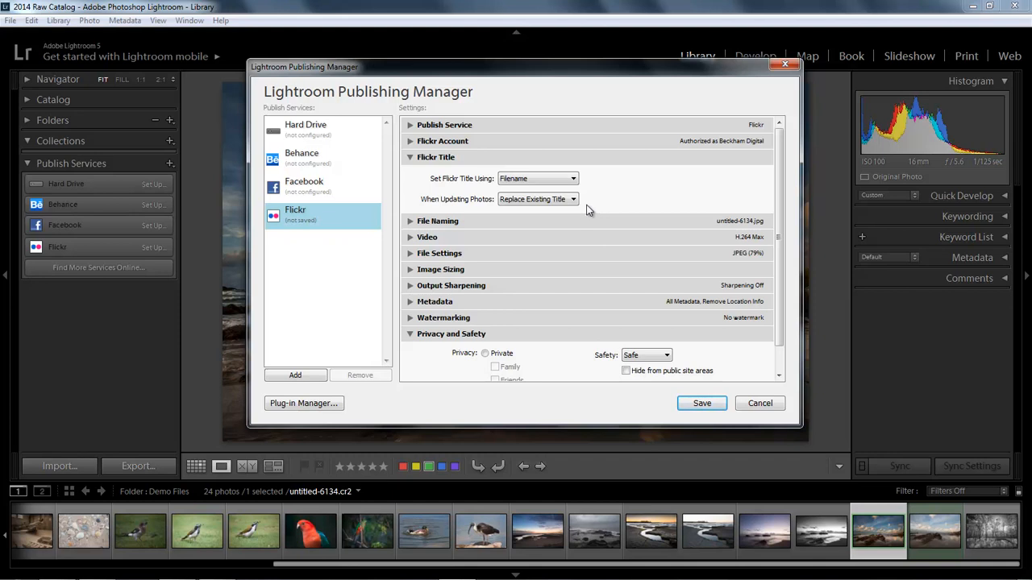
click(409, 158)
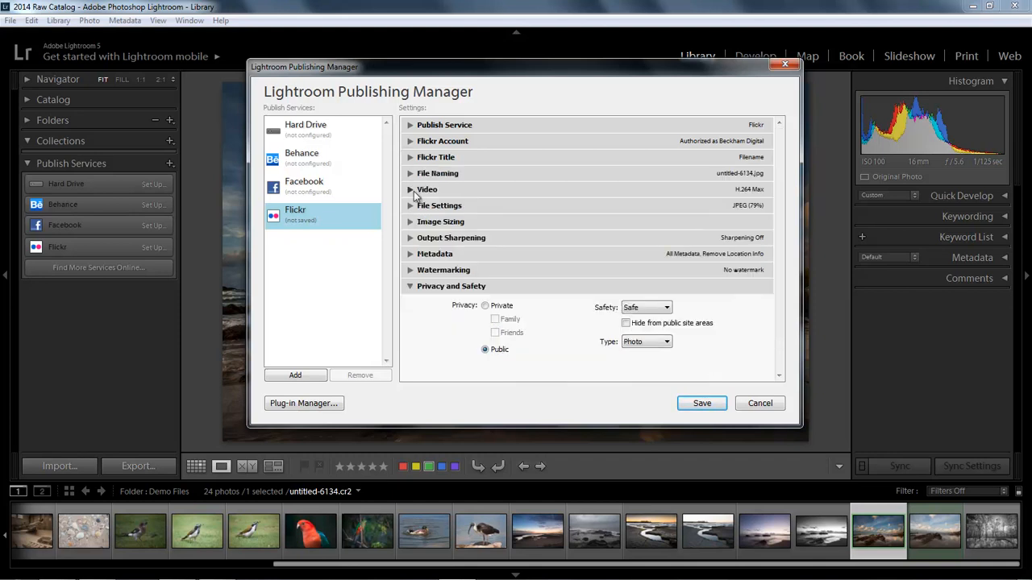
click(410, 174)
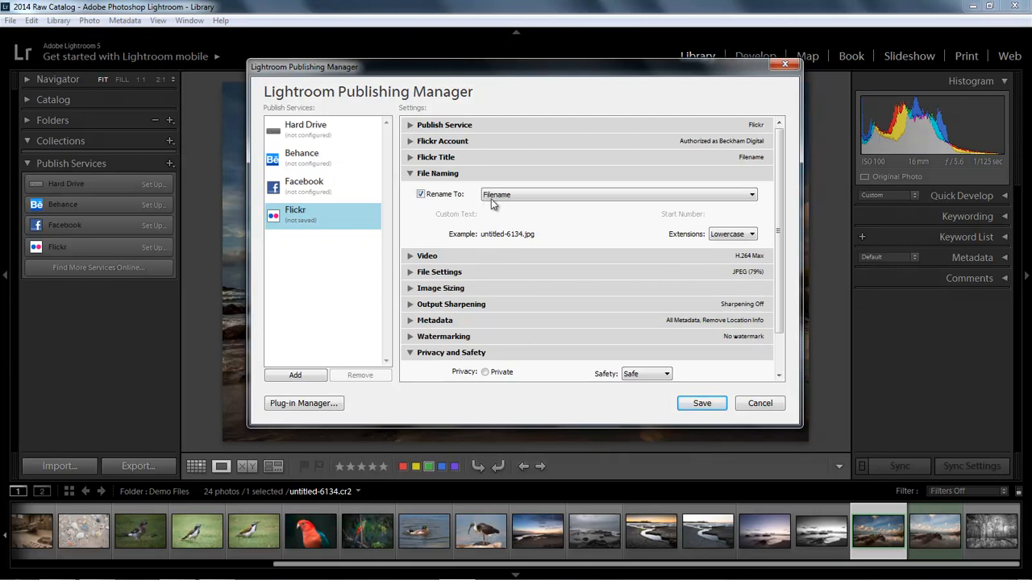
click(410, 174)
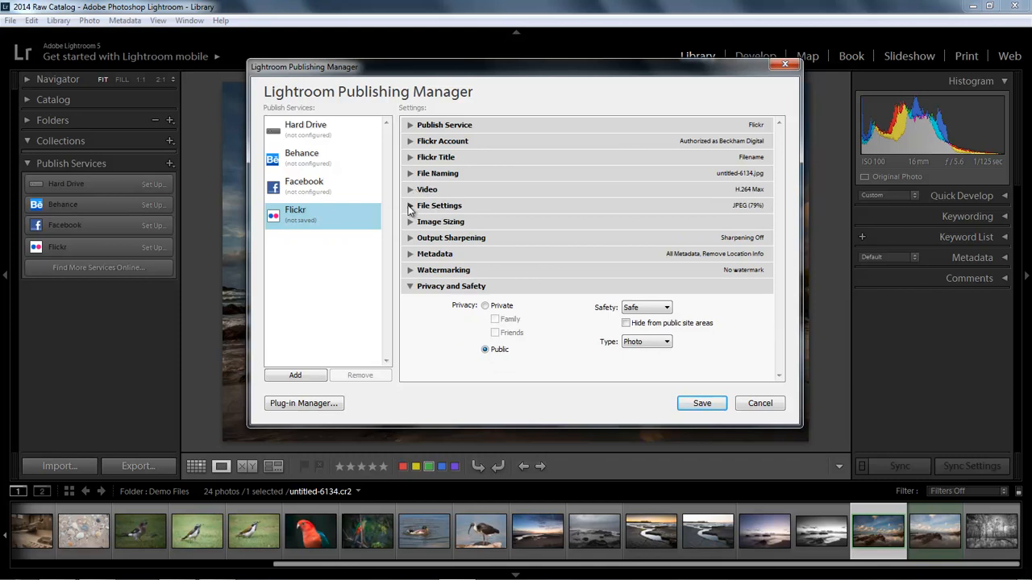
- Set the JPEG quality for the Flickr files to 80
click(411, 207)
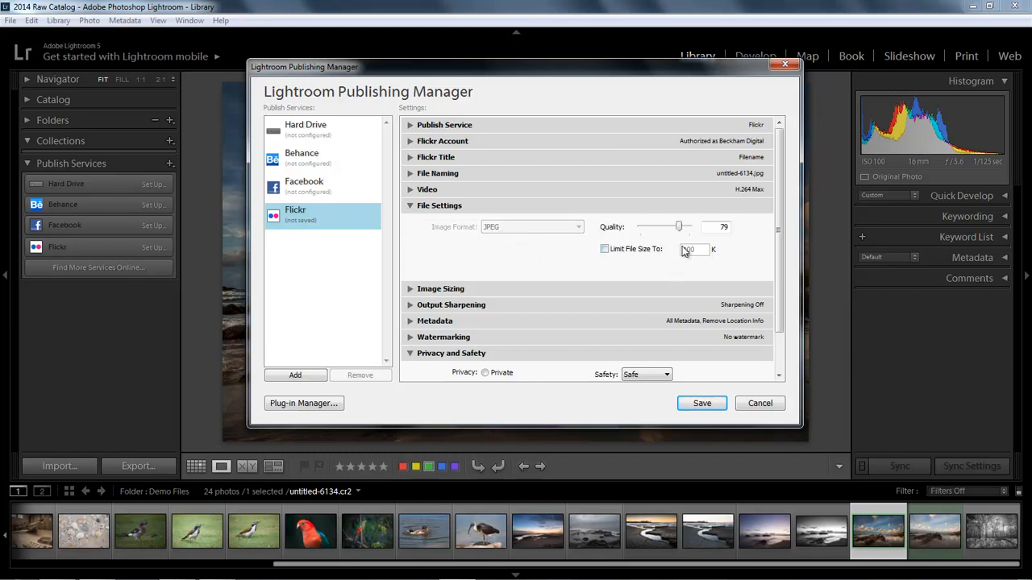
double_click(725, 229)
text(80)
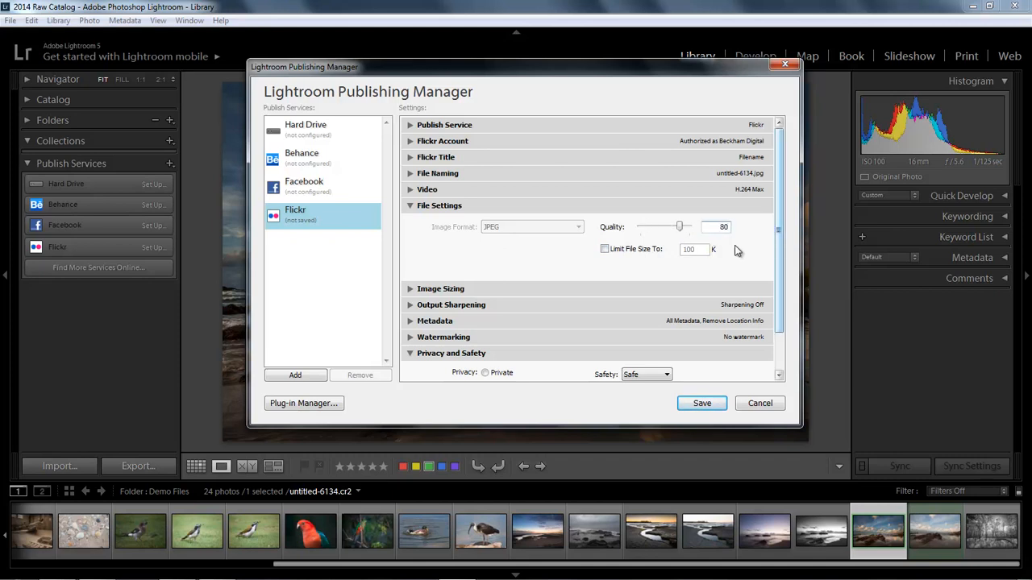
click(410, 206)
- Enable resizing of the published images to fit a long edge of 1200 pixels
click(409, 222)
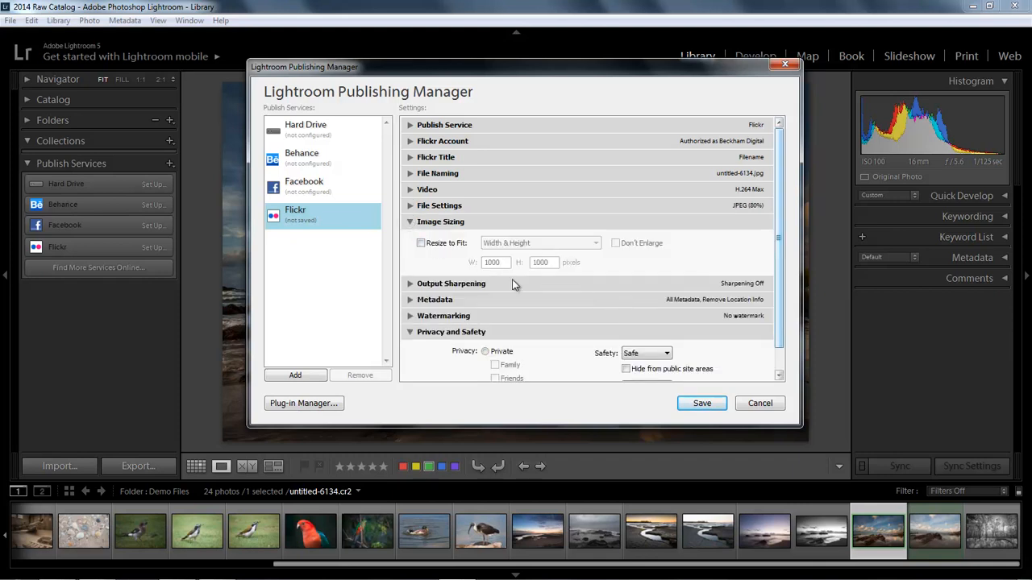
click(420, 244)
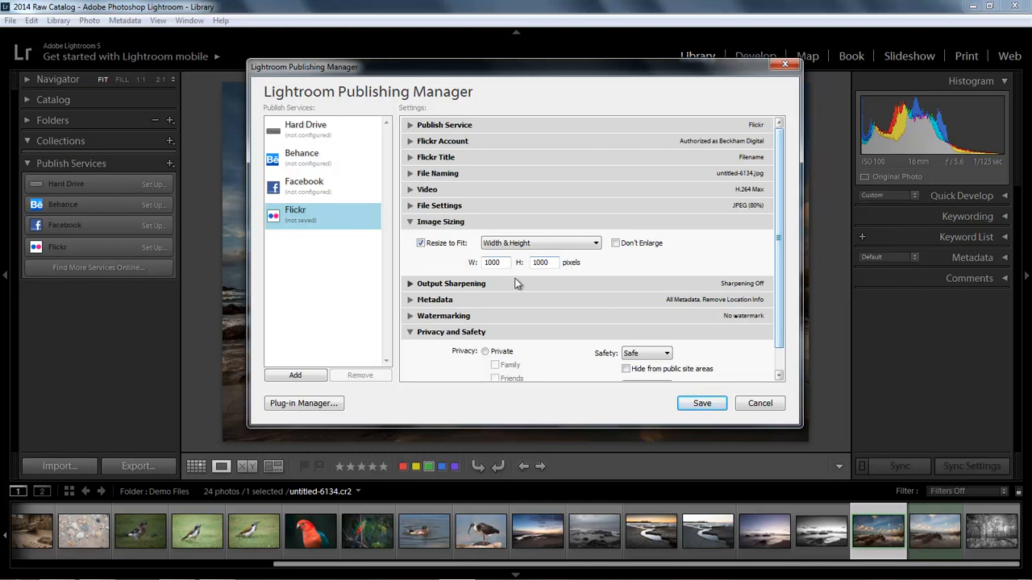
click(594, 244)
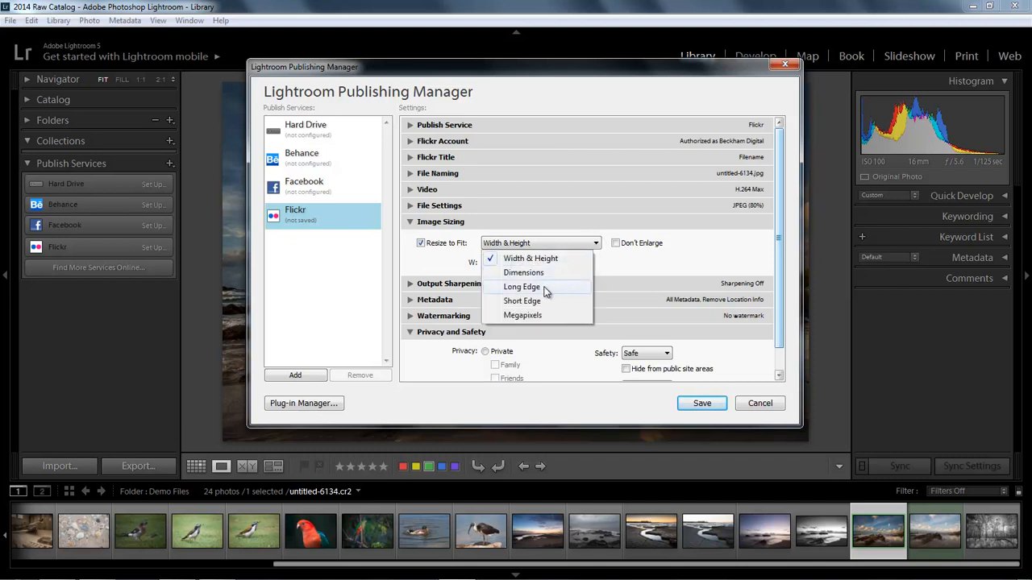
click(545, 289)
double_click(549, 265)
text(1200)
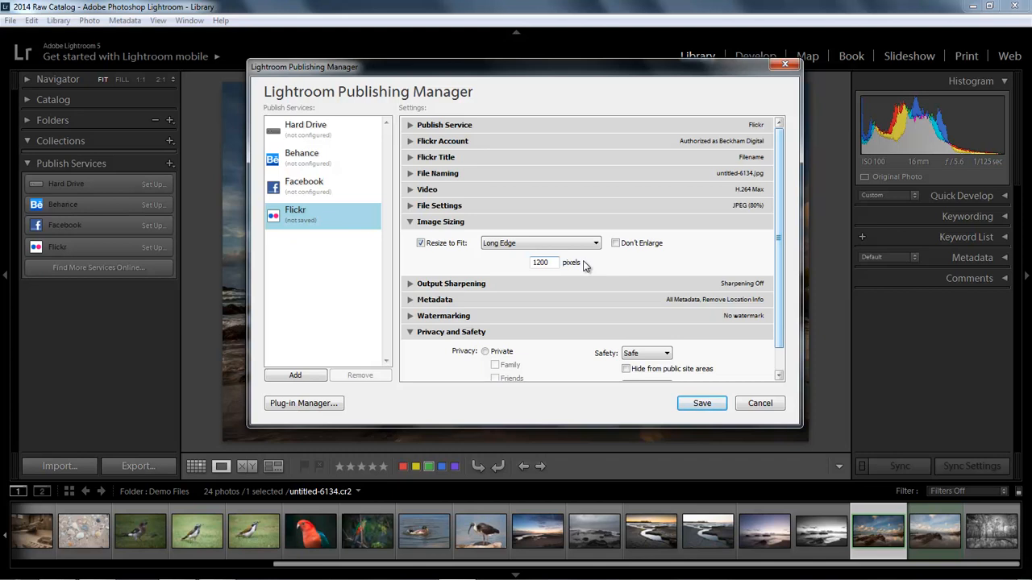
click(410, 222)
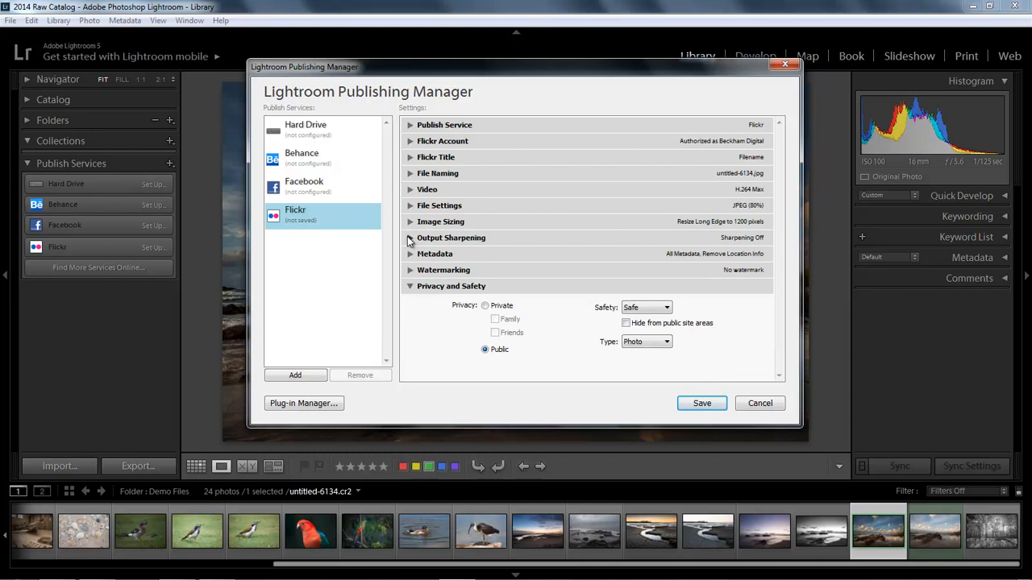
- Enable output sharpening for Screen at the Standard amount, review the metadata options, and save the Flickr service settings
click(409, 237)
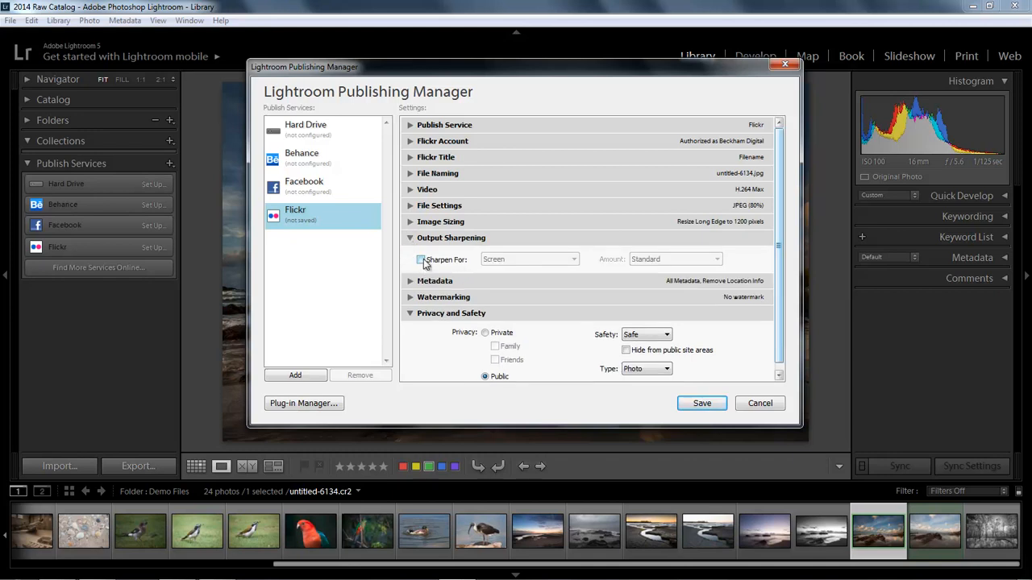
click(420, 260)
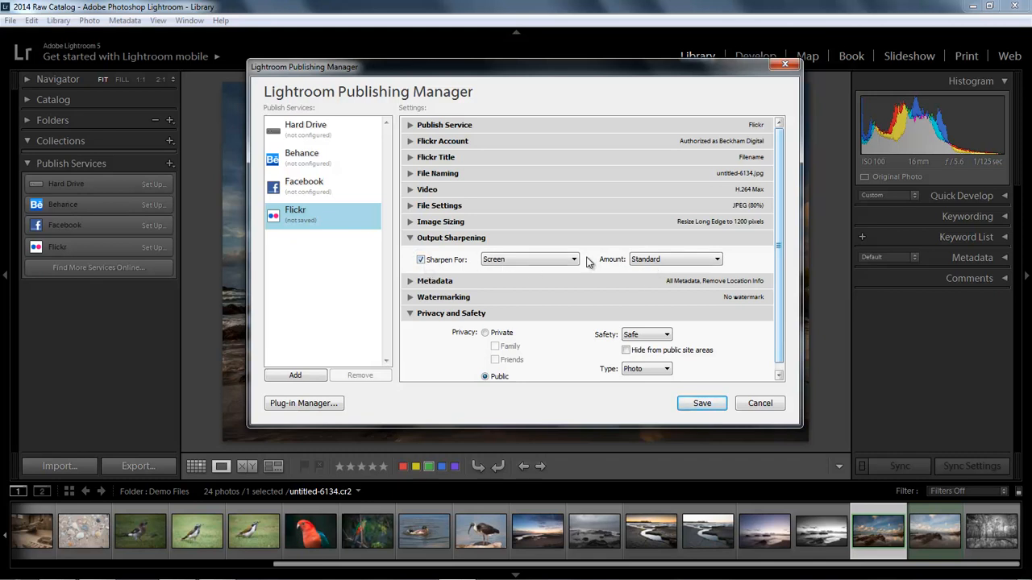
click(411, 284)
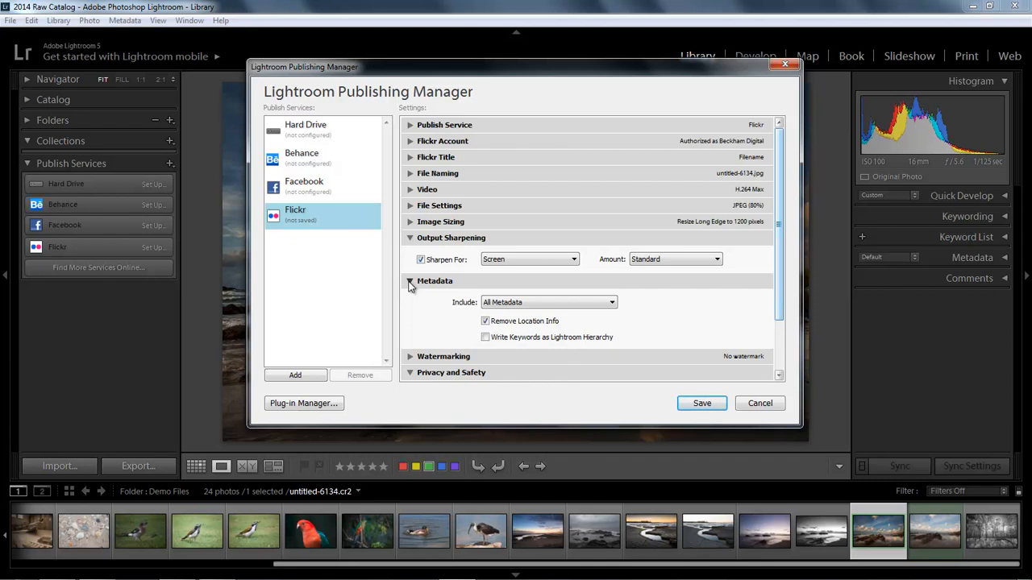
click(410, 282)
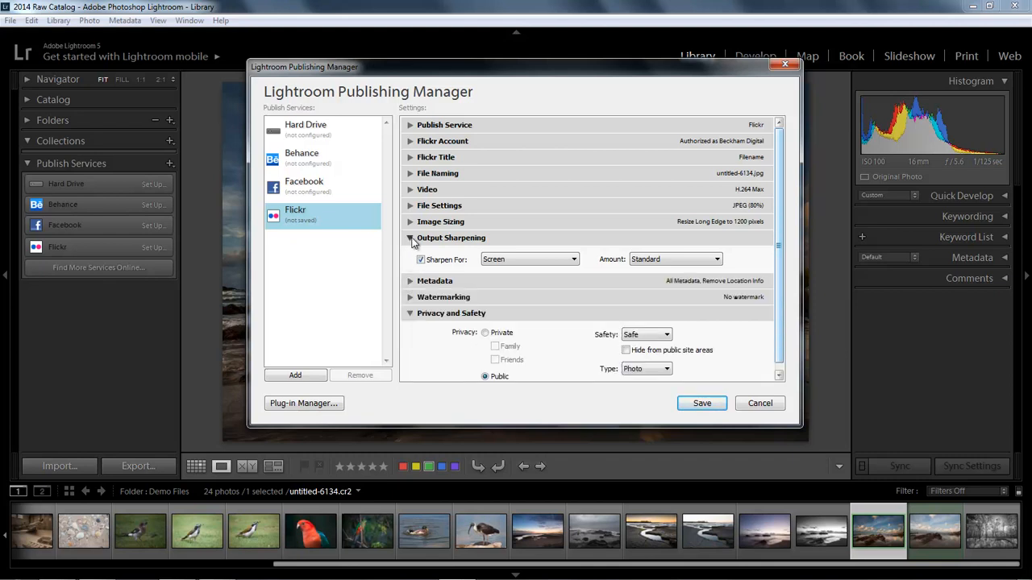
click(411, 238)
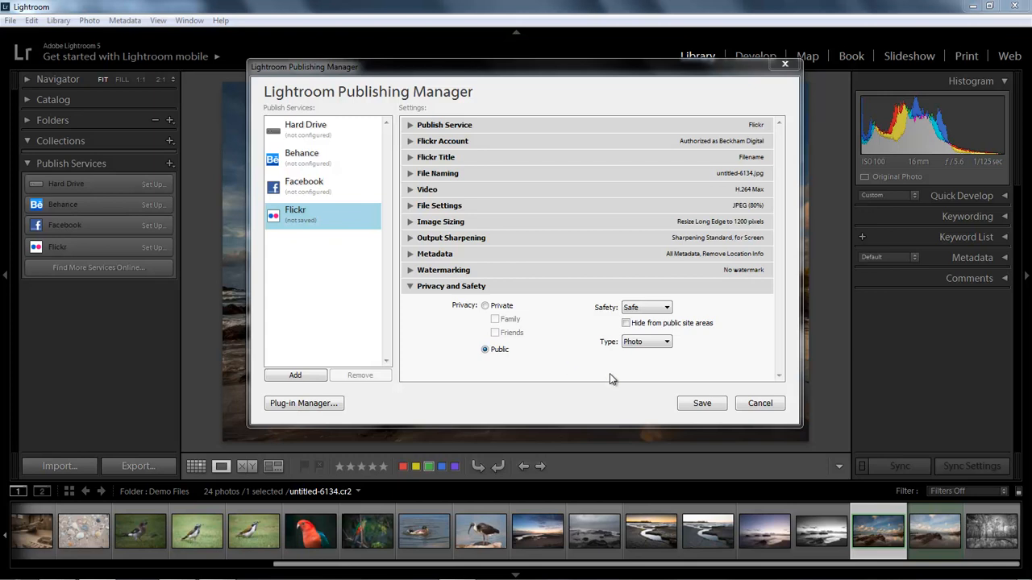
click(700, 404)
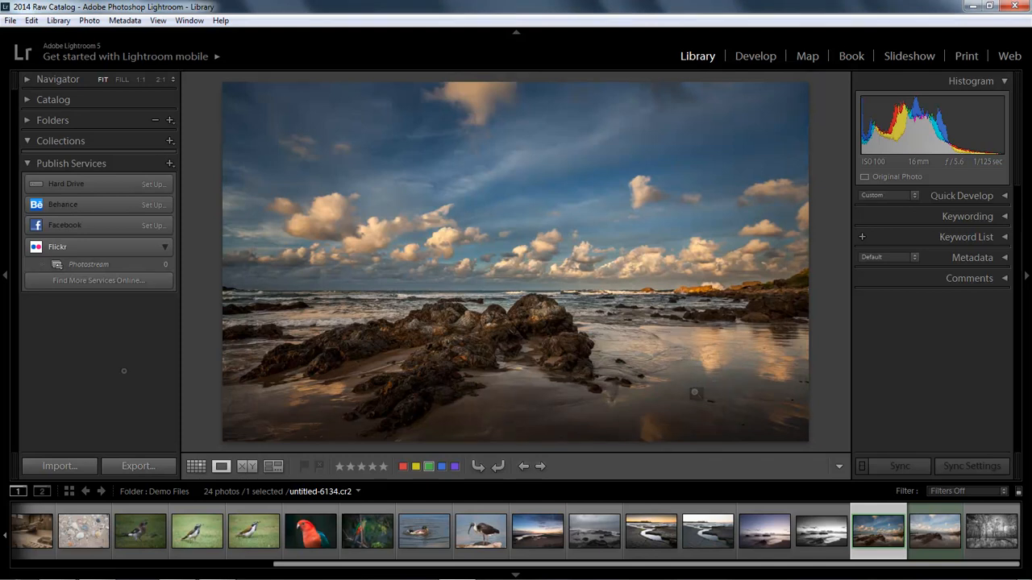
- Add the selected rocky beach photo untitled-6134.cr2 from the grid to the Flickr Photostream and publish it
key(g)
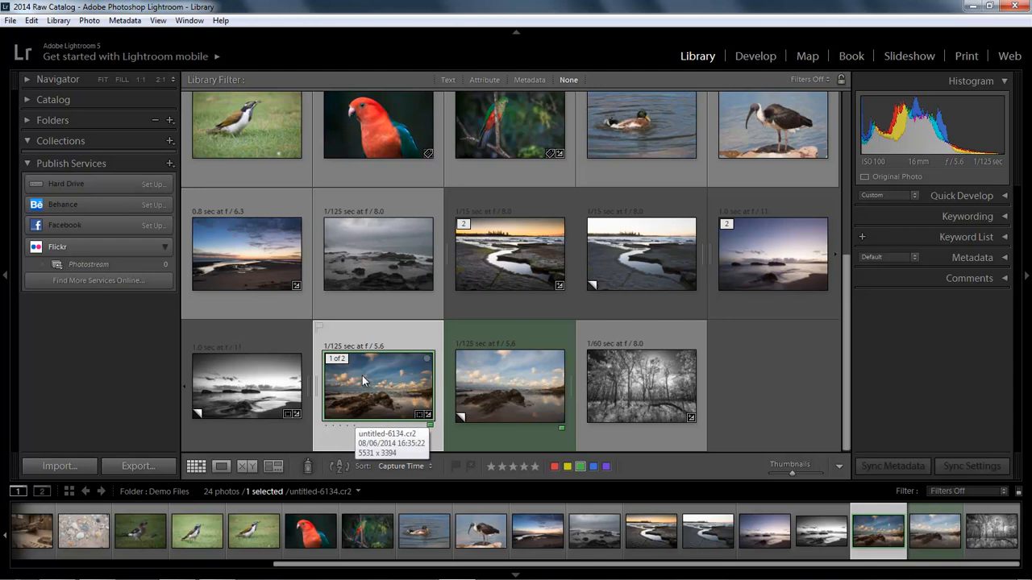
drag(362, 377, 146, 272)
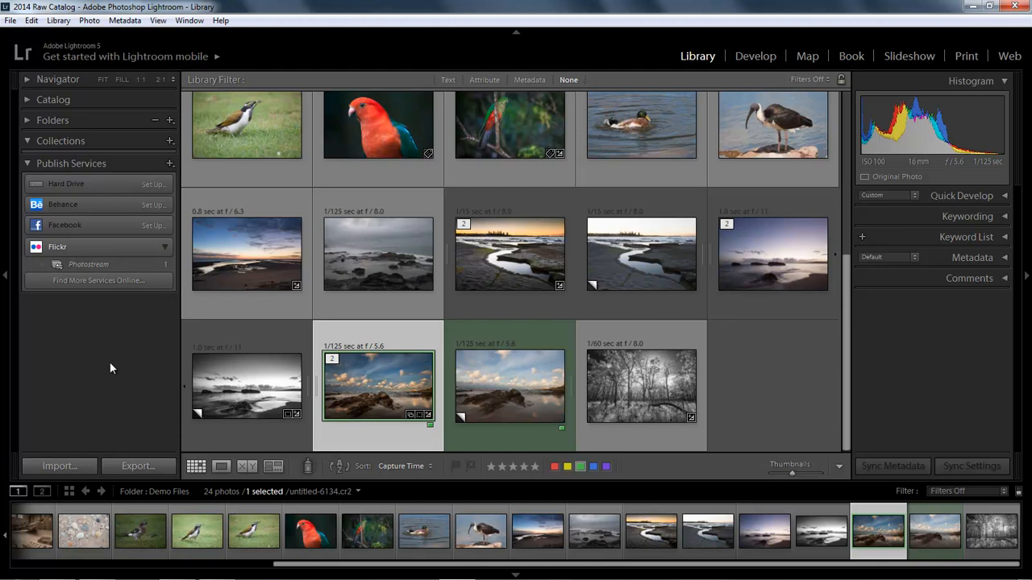
right_click(123, 262)
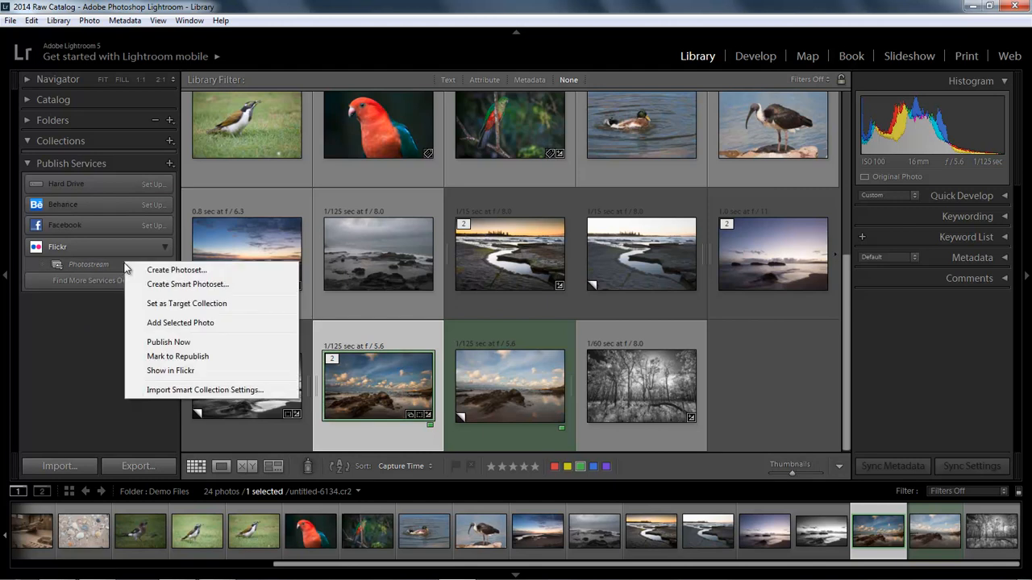
click(172, 344)
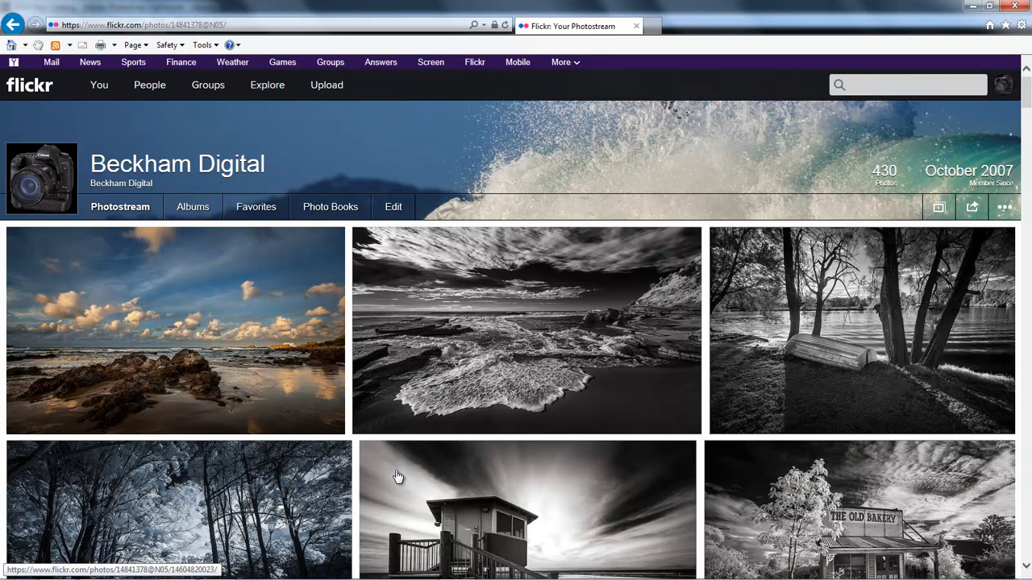
- Switch to the Flickr website, check the uploaded beach photo, and open the photostream's edit view
mouse_move(225, 327)
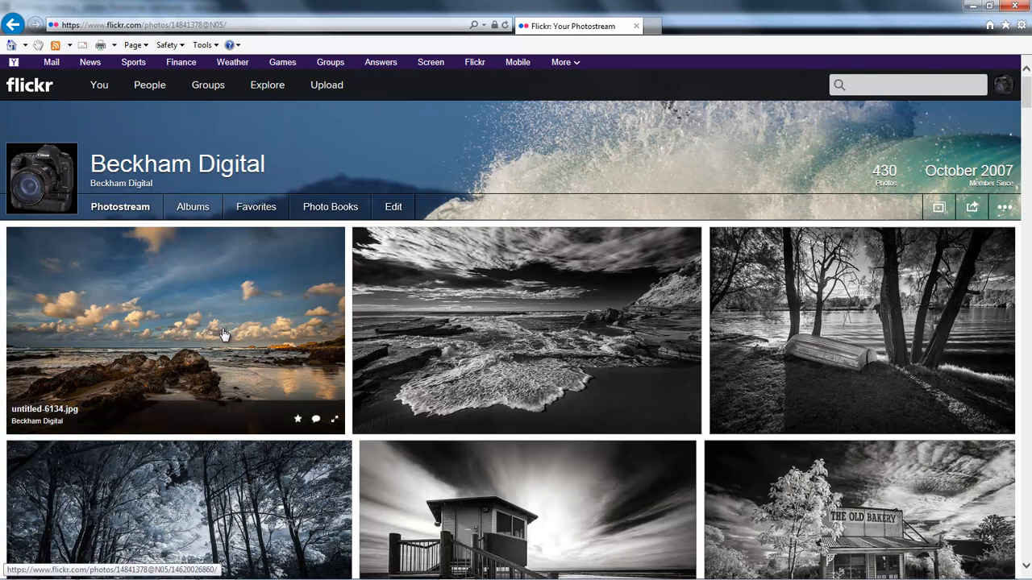
click(393, 207)
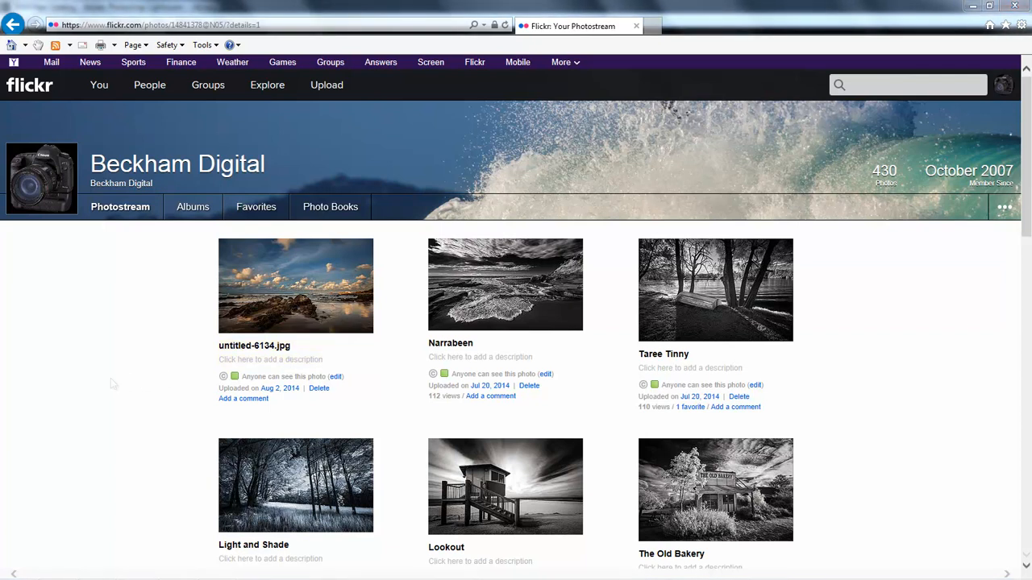
- Title the uploaded beach photo "Last Rays", describe it as "Uploaded directly from the Lightroom Publish options straight into my Flickr page", and save
click(289, 345)
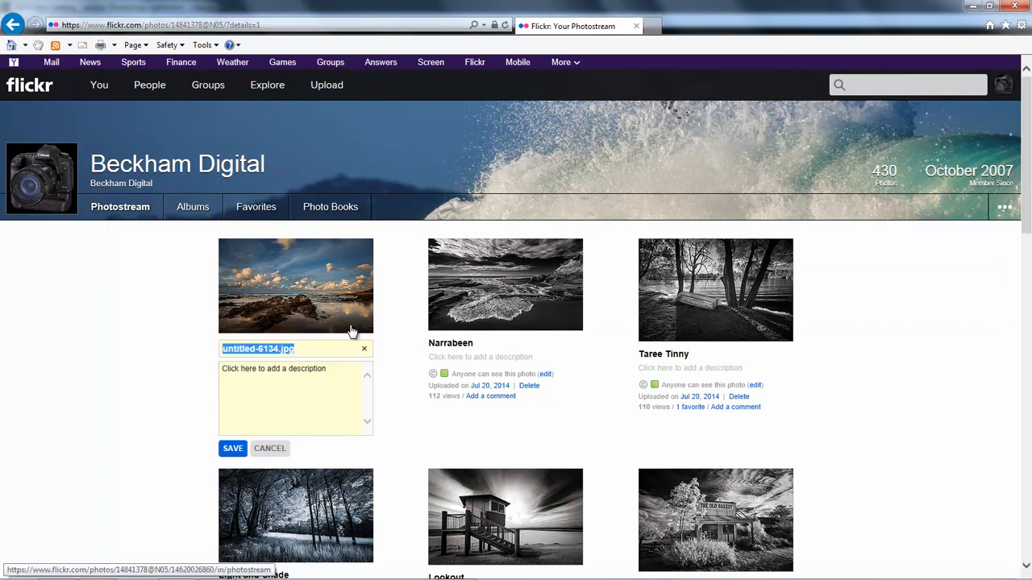
text(Last )
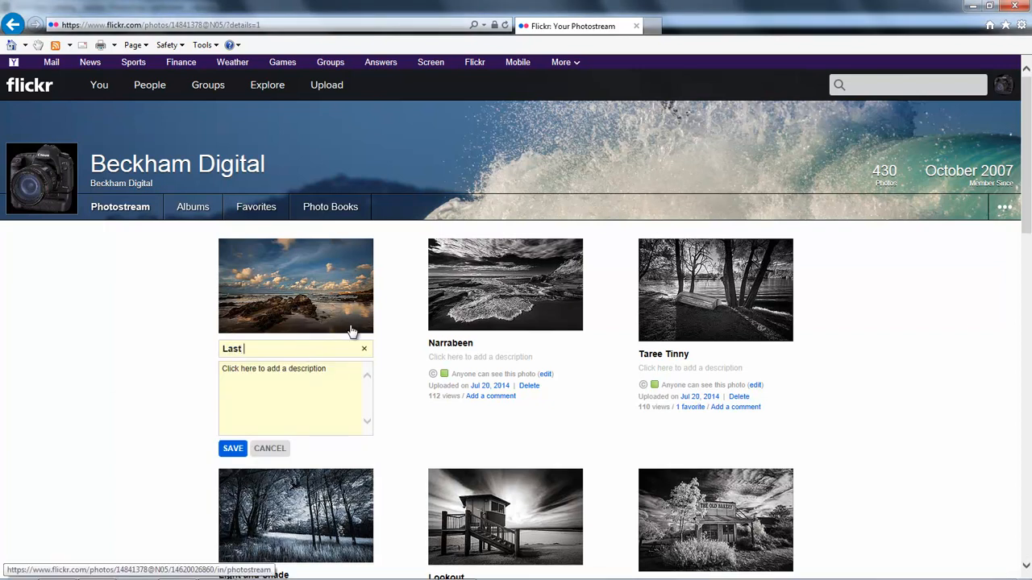
text(Rays)
click(330, 369)
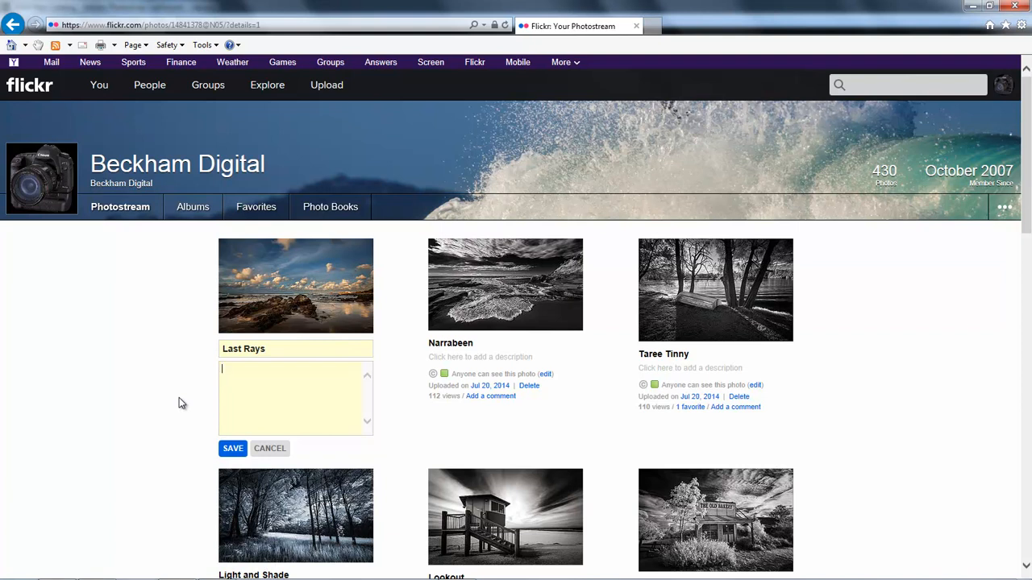
text(Uploaded directly from the Lightroom Publish options straight into my Flickr page)
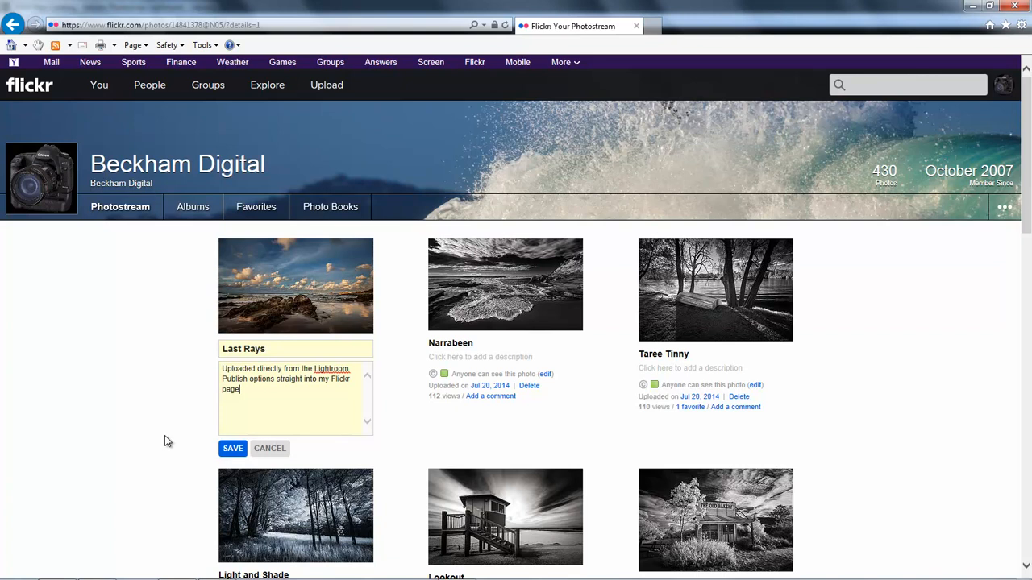
click(232, 449)
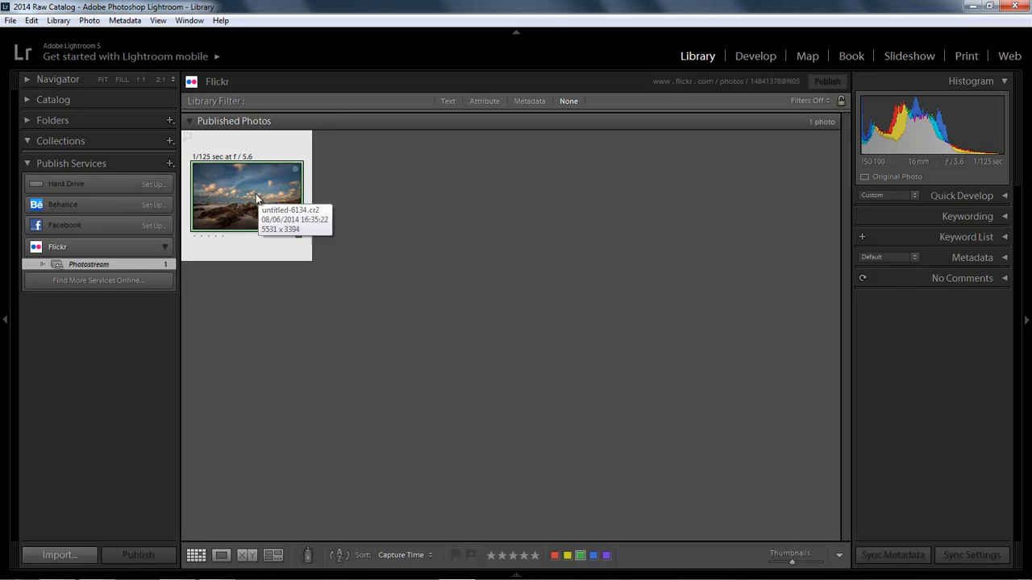
- In Lightroom, remove untitled-6134.cr2 from the published Flickr Photostream photos, then collapse and re-expand the Deleted Photos to Remove group
key(Delete)
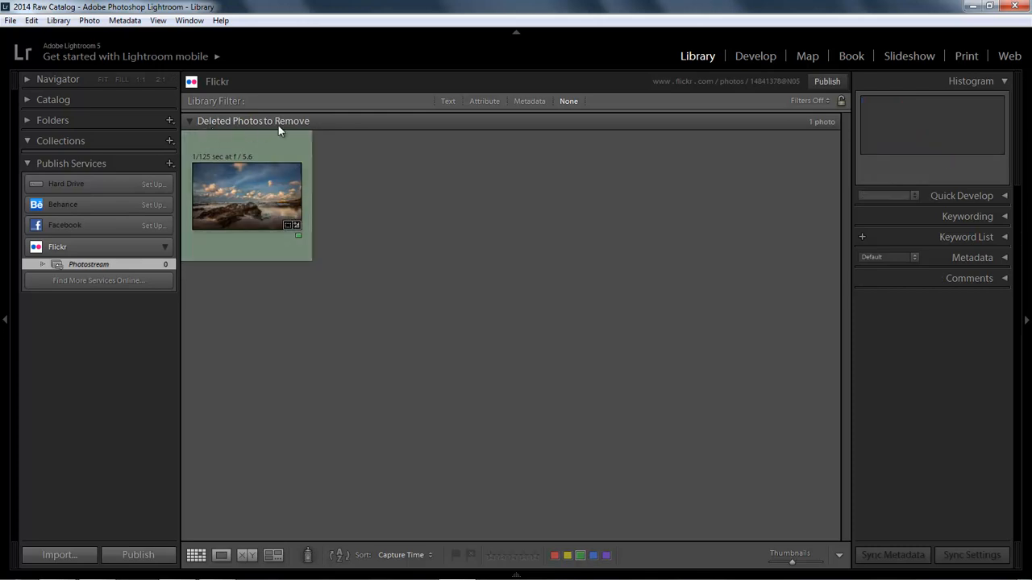
click(189, 122)
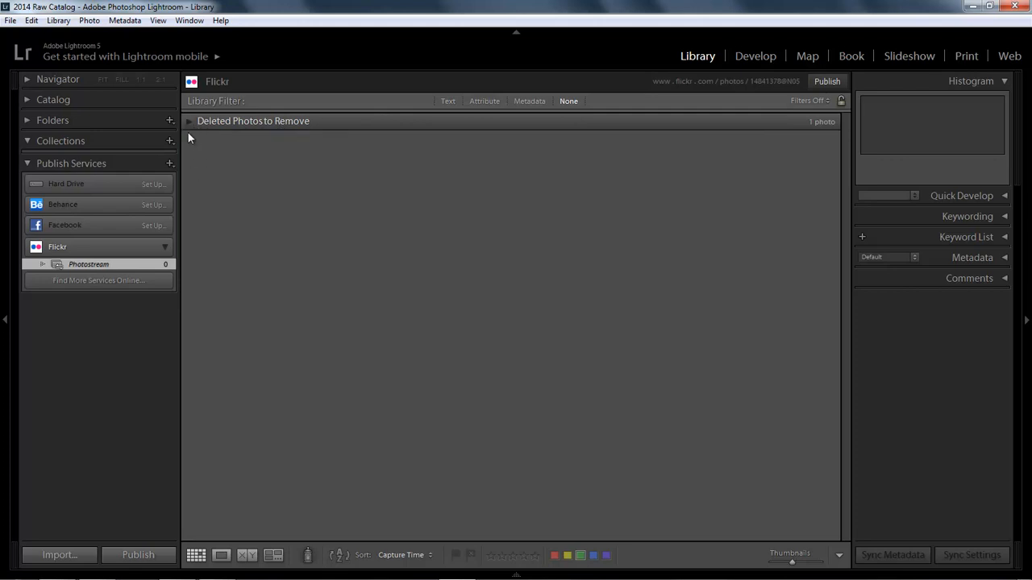
click(188, 121)
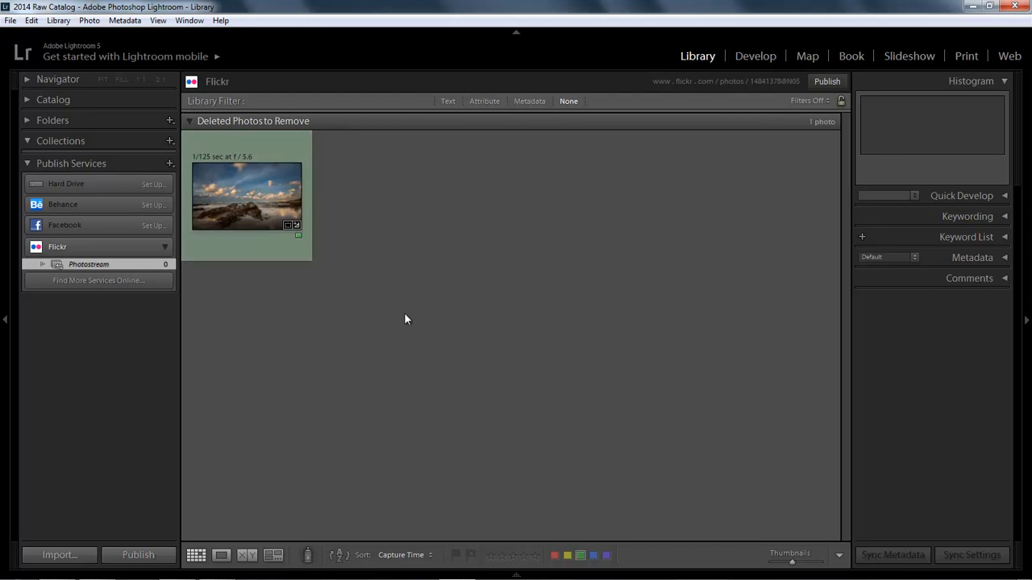